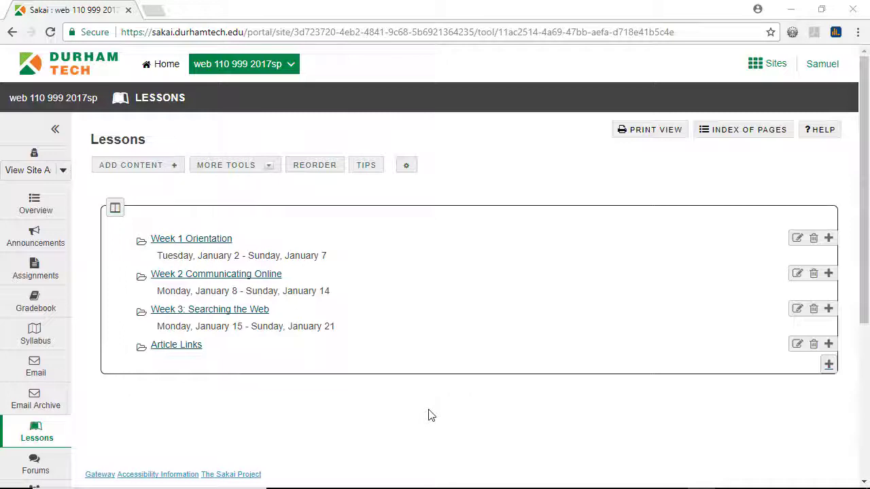
Step: Set the Week 3: Searching the Web page to stay hidden until Jan 15, 2018, 7:00 AM
{"action": "left_click", "coordinate": [250, 314]}
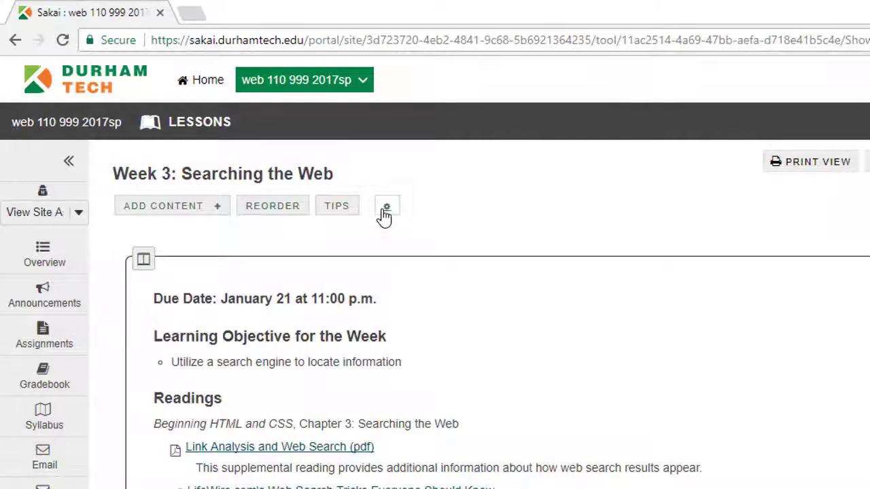
{"action": "left_click", "coordinate": [384, 213]}
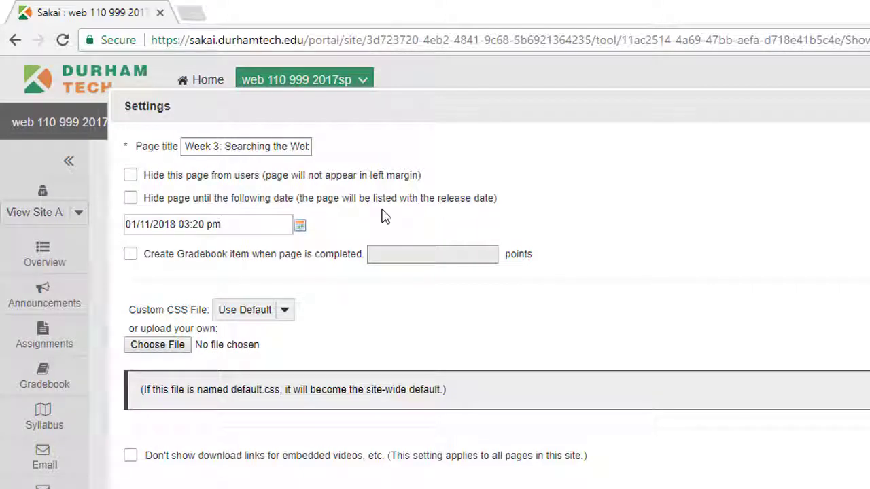
{"action": "left_click", "coordinate": [131, 199]}
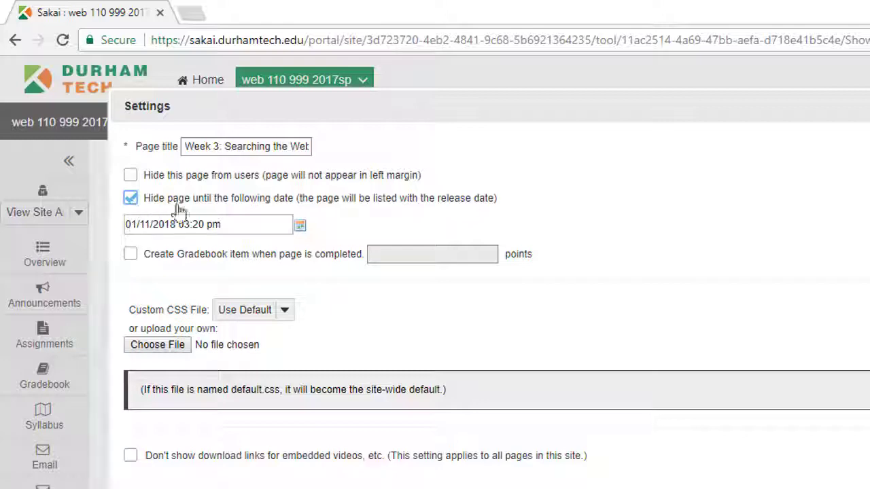
{"action": "left_click", "coordinate": [300, 225]}
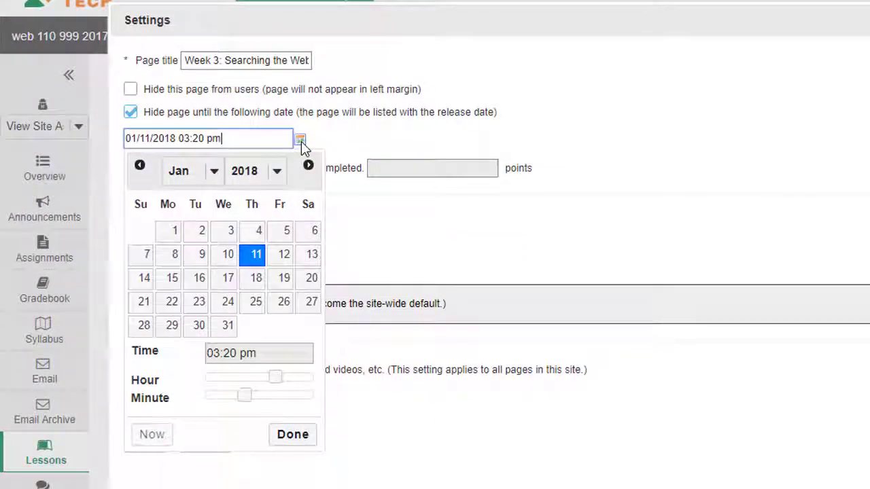
{"action": "left_click", "coordinate": [172, 280]}
{"action": "left_click_drag", "start_coordinate": [275, 377], "coordinate": [192, 402]}
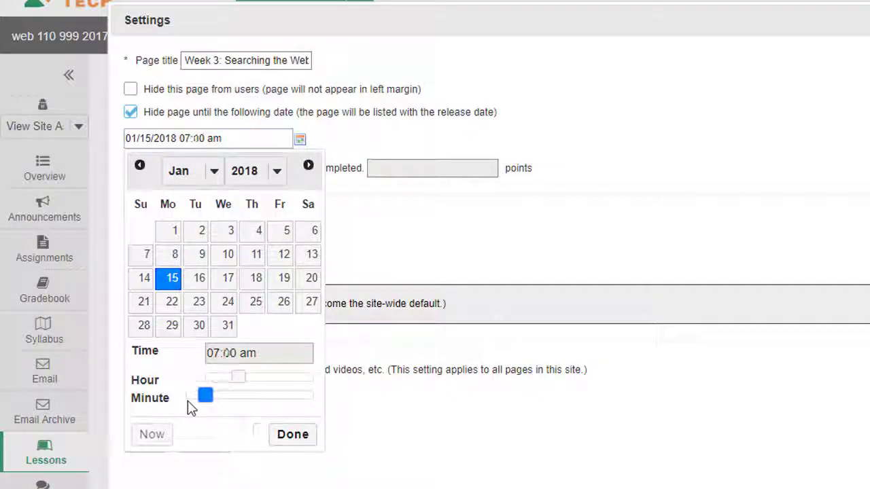
{"action": "left_click", "coordinate": [294, 439]}
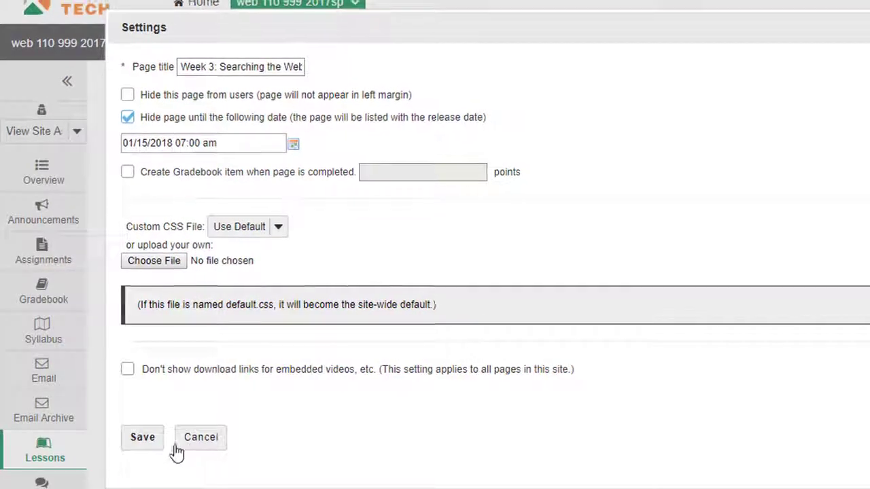
{"action": "left_click", "coordinate": [151, 443]}
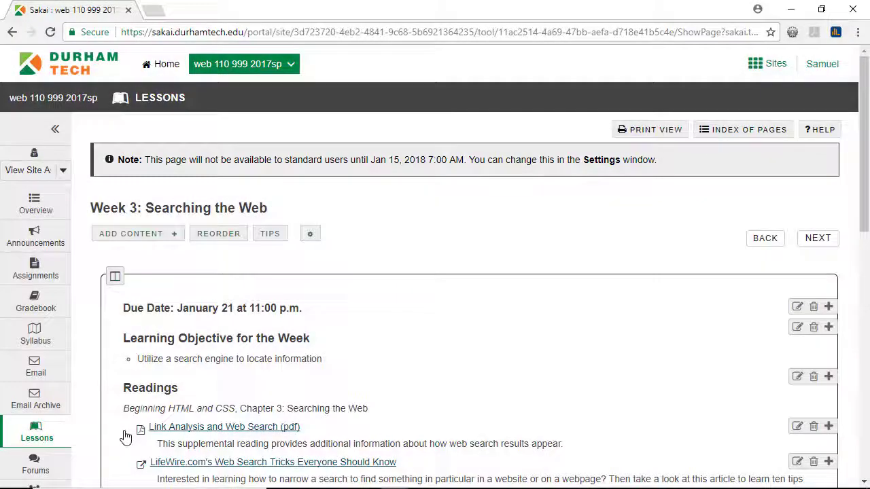
Step: Return to the Lessons list to see Week 3 marked not released until Jan 15
{"action": "left_click", "coordinate": [159, 108]}
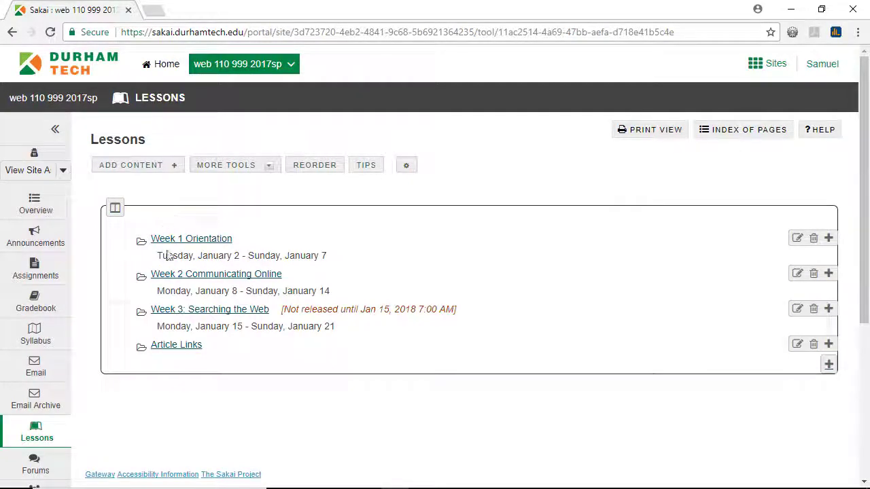
Step: Mark the Article Links page hidden from users, save, and go back to Lessons
{"action": "left_click", "coordinate": [177, 347]}
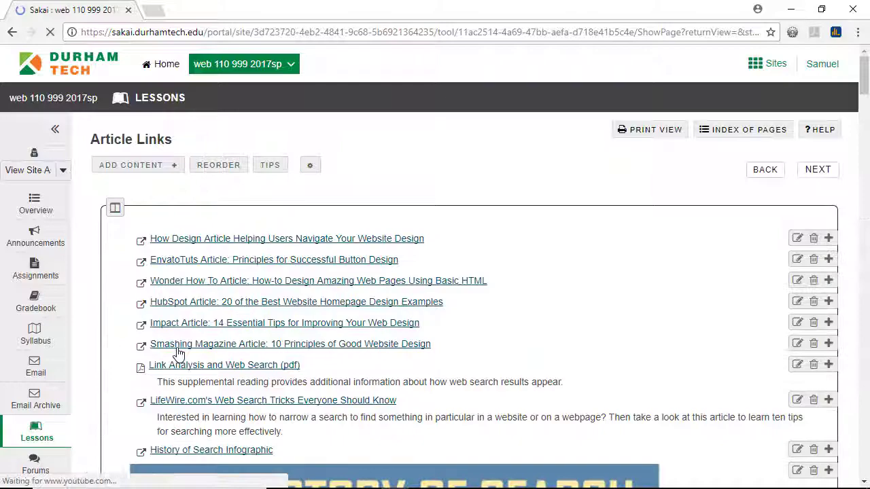
{"action": "left_click", "coordinate": [310, 165]}
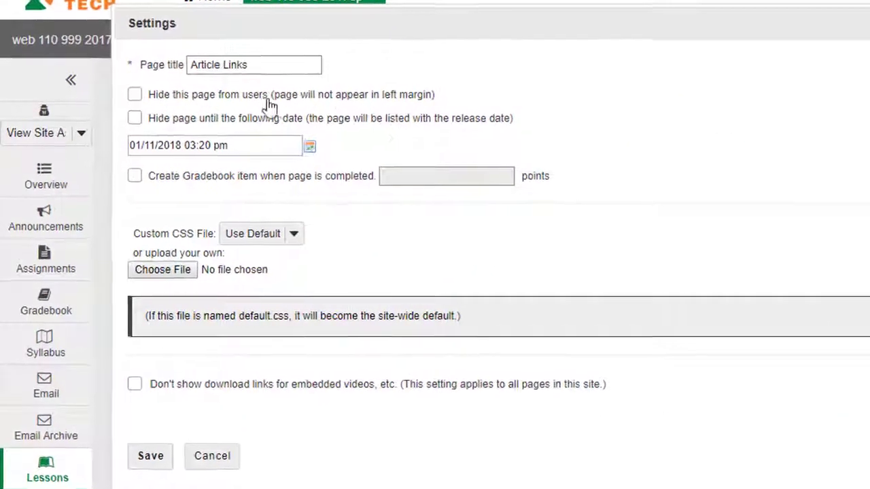
{"action": "left_click", "coordinate": [136, 94]}
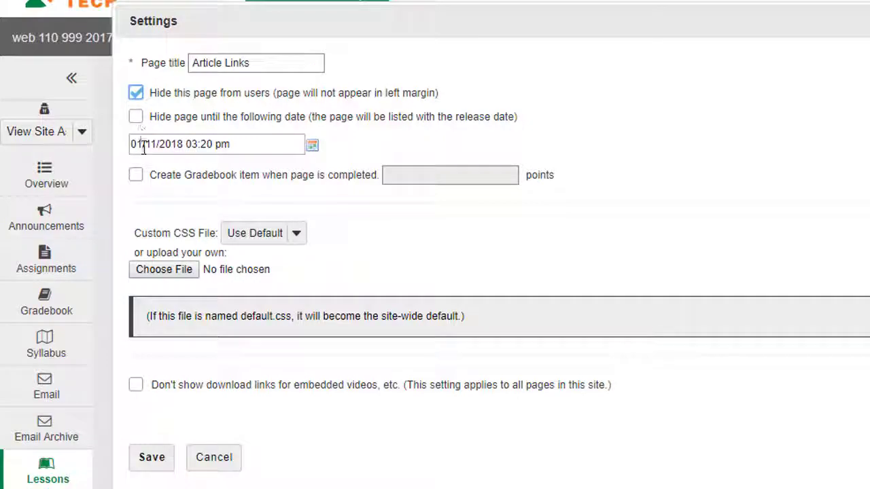
{"action": "left_click", "coordinate": [154, 452]}
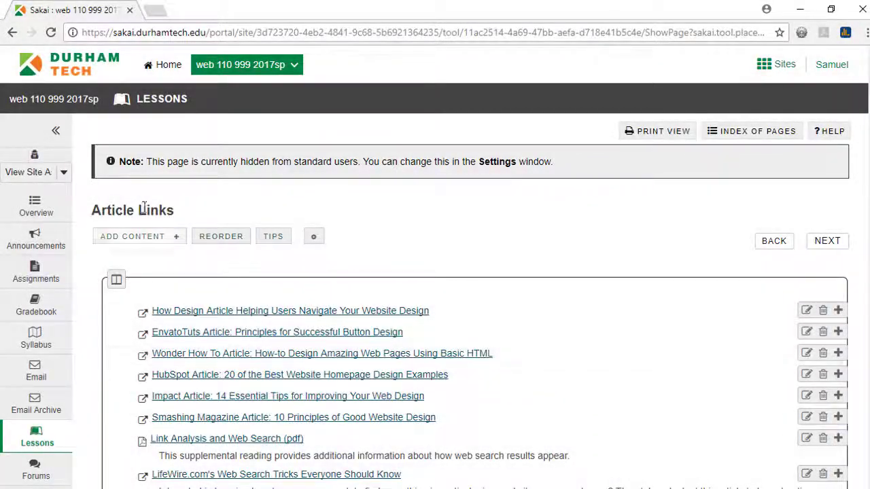
{"action": "left_click", "coordinate": [157, 102]}
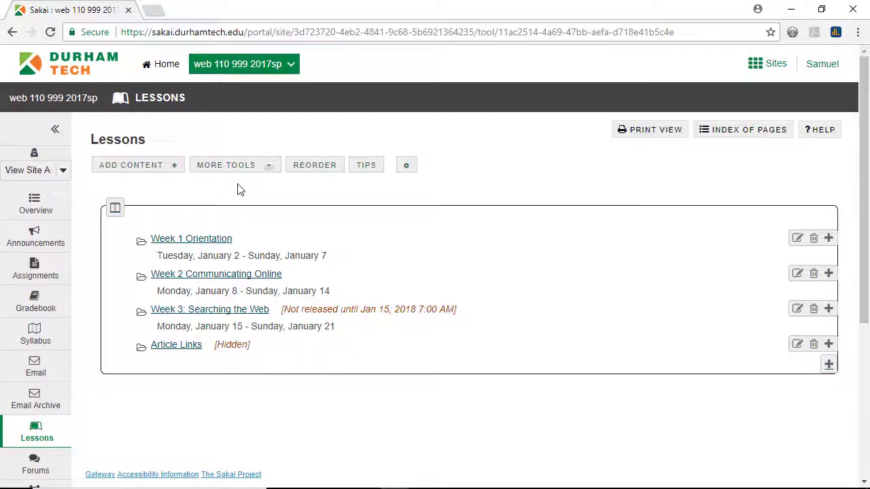
{"action": "left_click", "coordinate": [62, 170]}
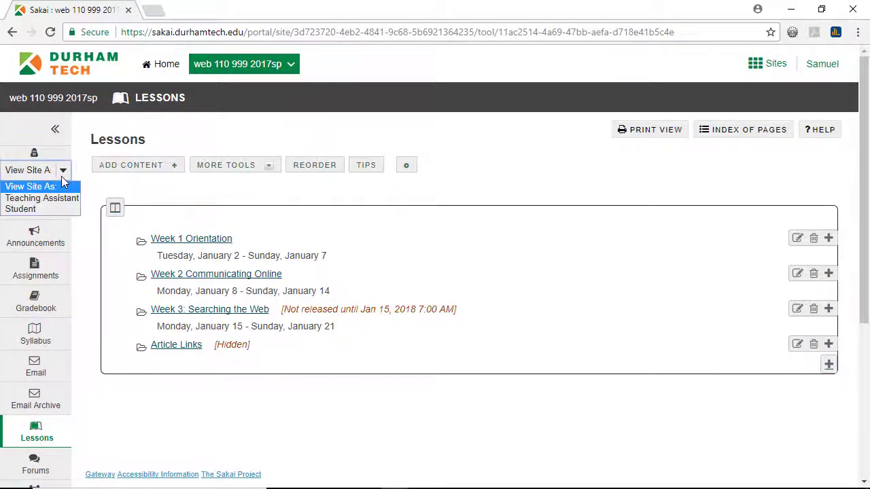
{"action": "left_click", "coordinate": [30, 210]}
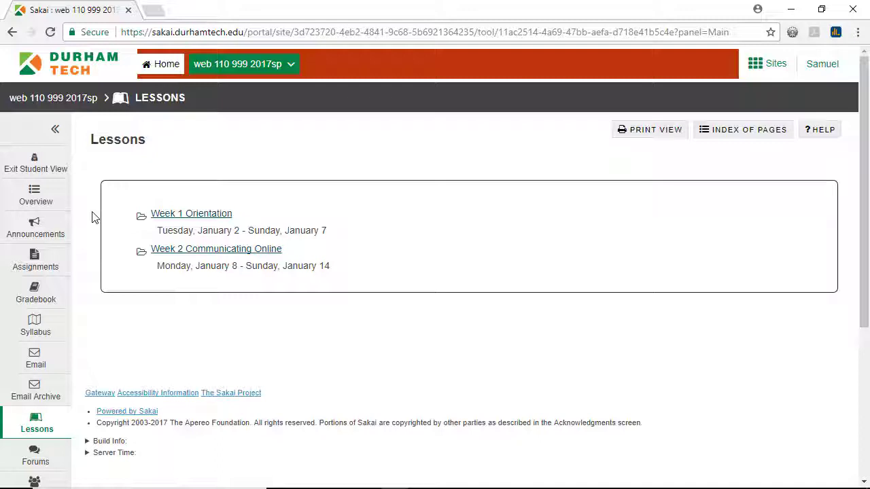
{"action": "left_click", "coordinate": [52, 165]}
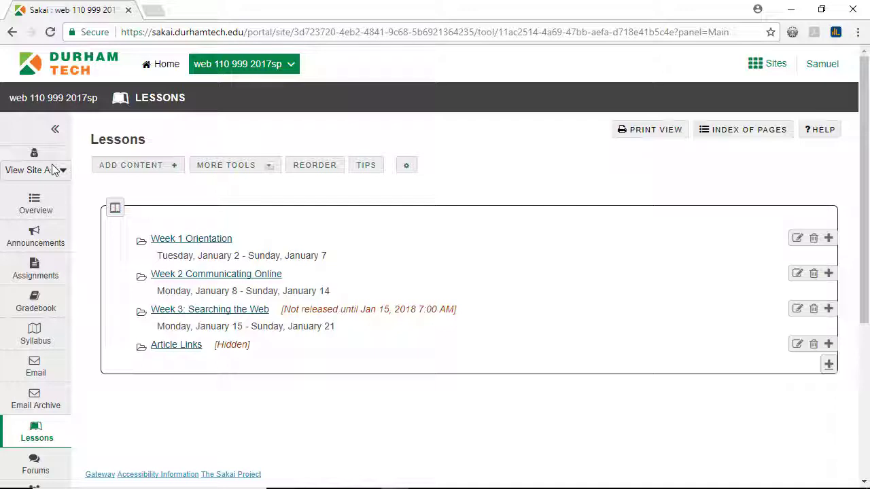
Step: Open Week 3: Searching the Web and scroll through its readings, activities and video
{"action": "left_click", "coordinate": [183, 313]}
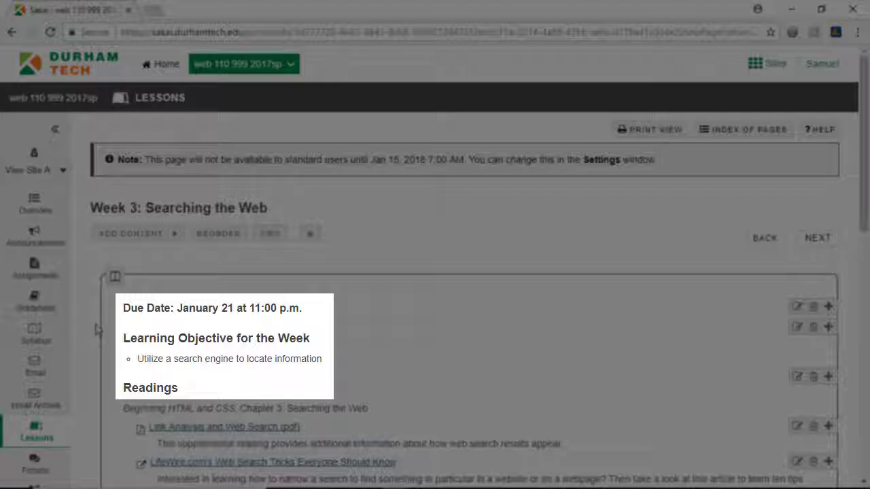
{"action": "scroll", "coordinate": [99, 329], "scroll_direction": "down", "scroll_amount": 3}
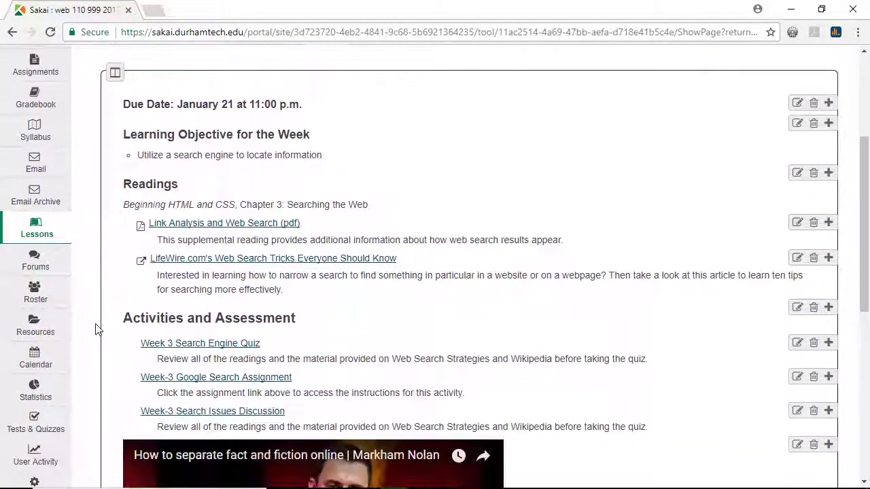
{"action": "scroll", "coordinate": [99, 329], "scroll_direction": "down", "scroll_amount": 3}
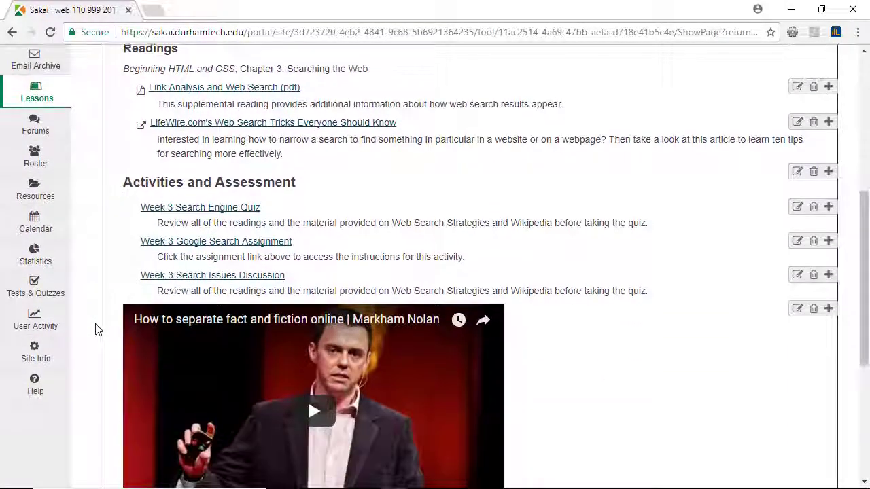
{"action": "scroll", "coordinate": [95, 329], "scroll_direction": "down", "scroll_amount": 1}
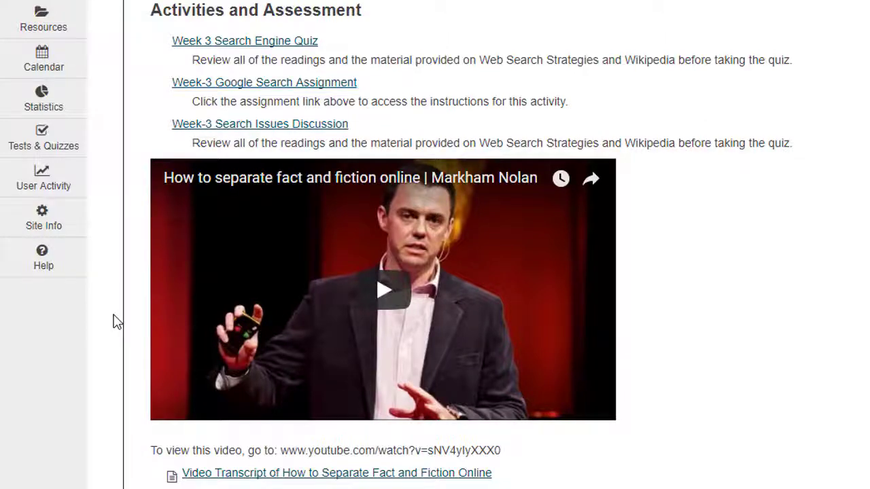
{"action": "scroll", "coordinate": [116, 321], "scroll_direction": "up", "scroll_amount": 8}
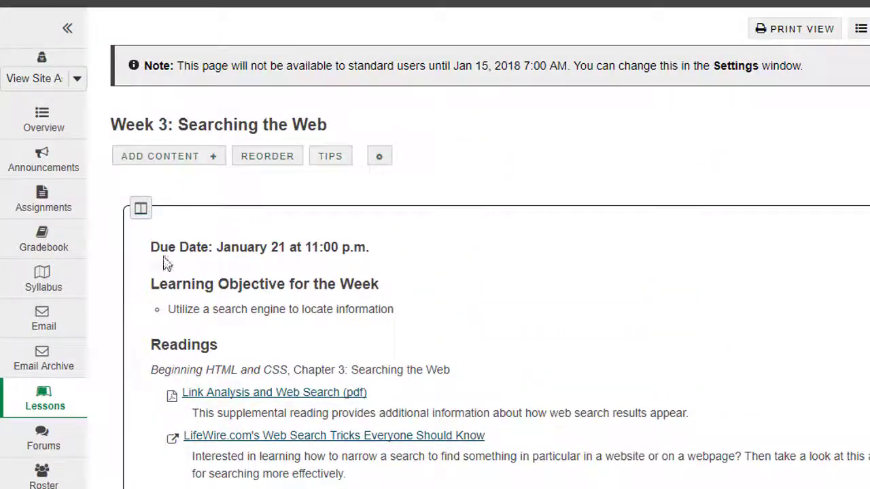
Step: Move the Week 3 quiz, assignment and discussion below the video transcript and delete the section break
{"action": "left_click", "coordinate": [272, 170]}
{"action": "scroll", "coordinate": [659, 276], "scroll_direction": "down", "scroll_amount": 3}
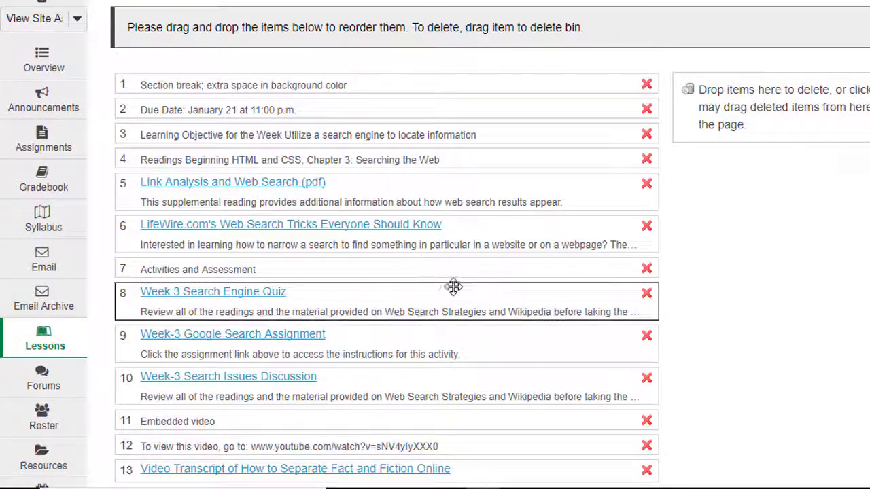
{"action": "left_click_drag", "start_coordinate": [419, 295], "coordinate": [422, 375]}
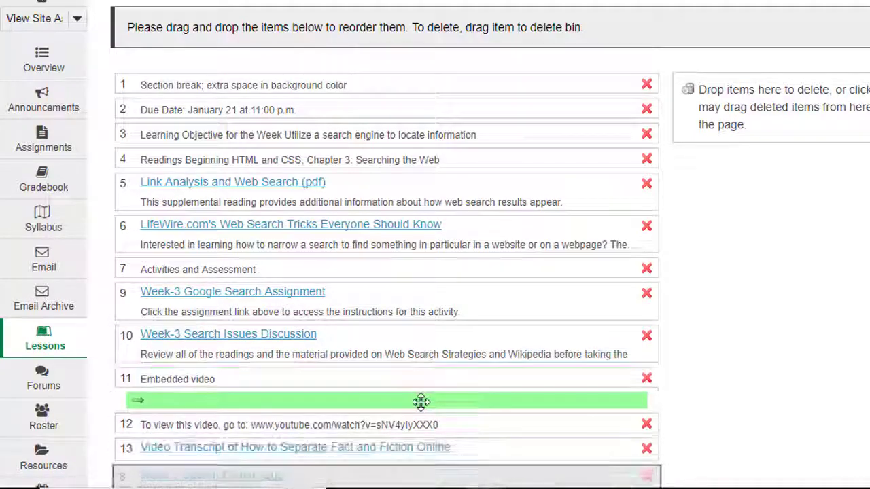
{"action": "left_click_drag", "start_coordinate": [422, 401], "coordinate": [428, 454]}
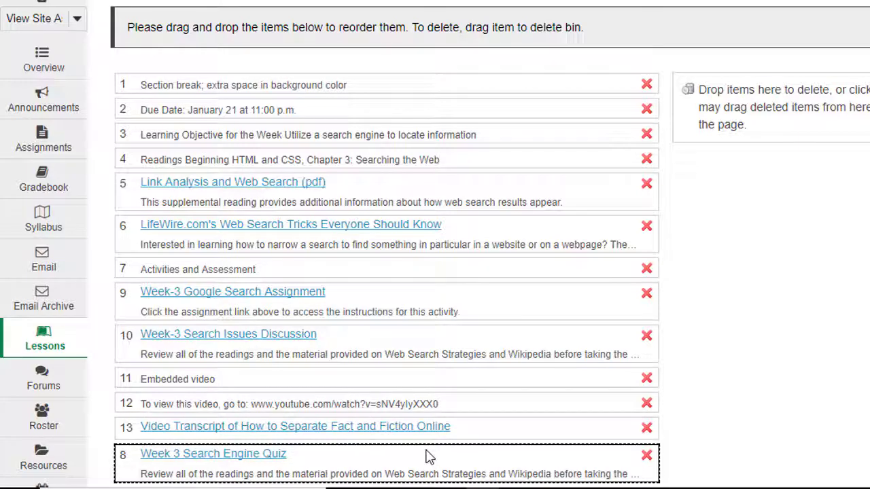
{"action": "left_click_drag", "start_coordinate": [464, 297], "coordinate": [460, 392]}
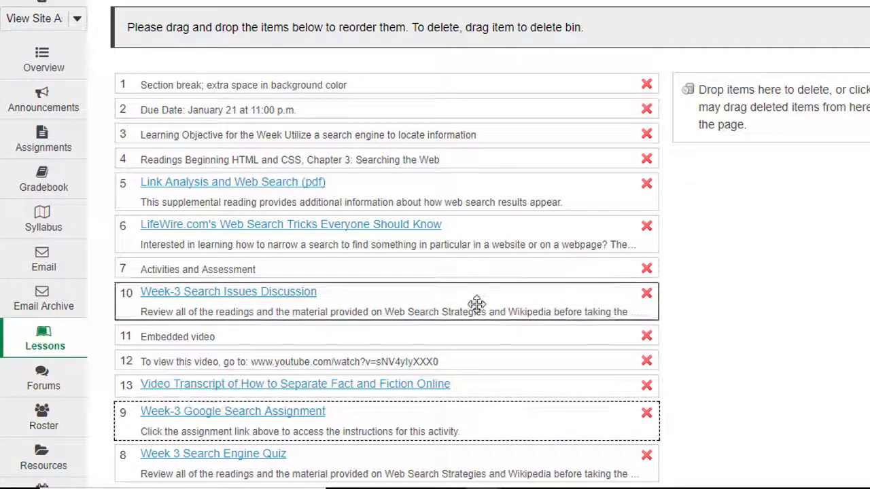
{"action": "left_click_drag", "start_coordinate": [477, 295], "coordinate": [477, 365]}
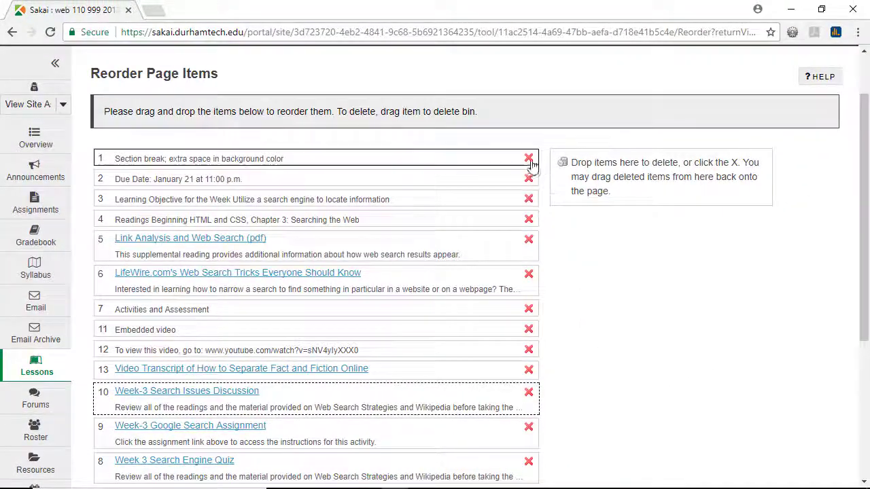
{"action": "left_click_drag", "start_coordinate": [480, 163], "coordinate": [742, 214]}
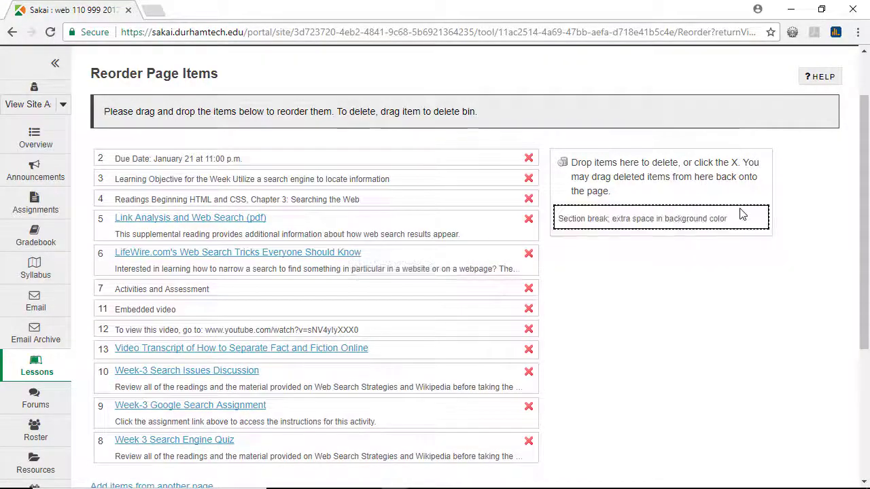
{"action": "scroll", "coordinate": [835, 258], "scroll_direction": "down", "scroll_amount": 2}
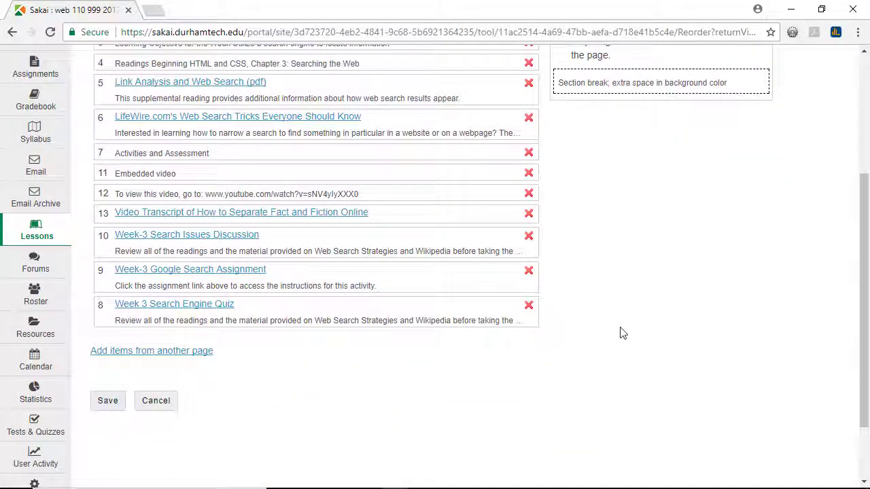
Step: Save the new Week 3 item order
{"action": "left_click", "coordinate": [118, 406]}
{"action": "scroll", "coordinate": [95, 413], "scroll_direction": "down", "scroll_amount": 6}
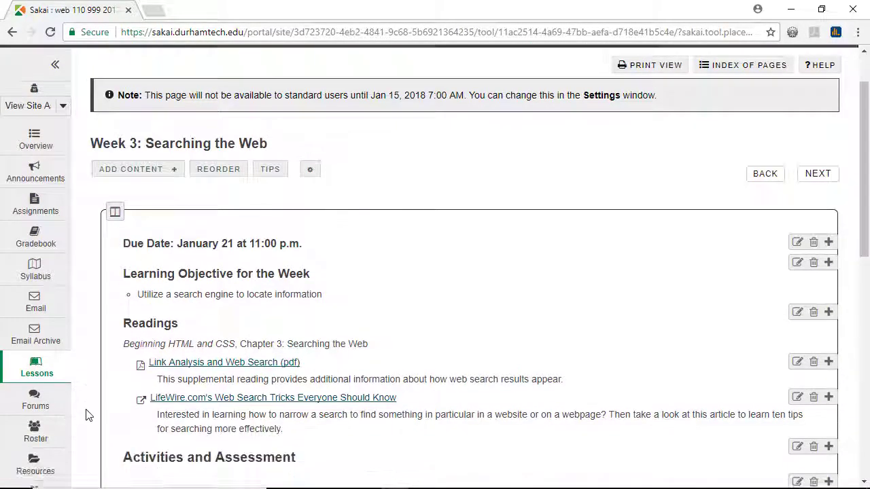
{"action": "scroll", "coordinate": [86, 415], "scroll_direction": "down", "scroll_amount": 1}
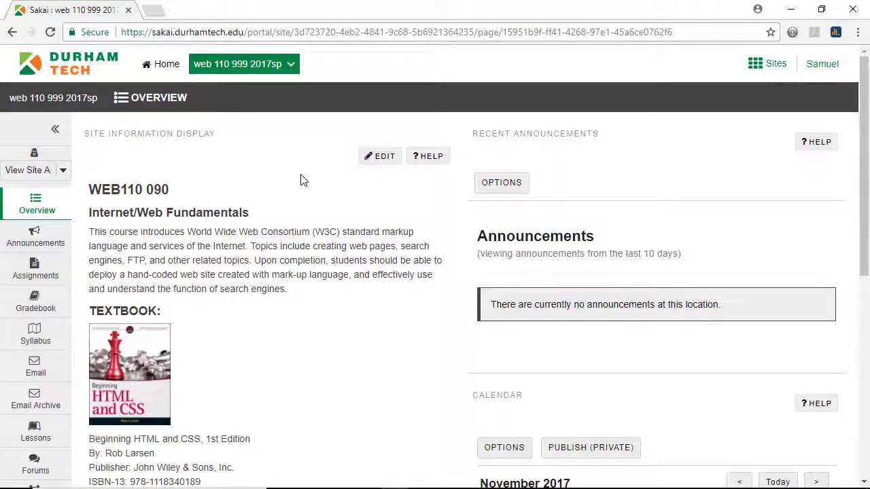
Step: Go to the course site's Site Info page
{"action": "scroll", "coordinate": [304, 180], "scroll_direction": "down", "scroll_amount": 4}
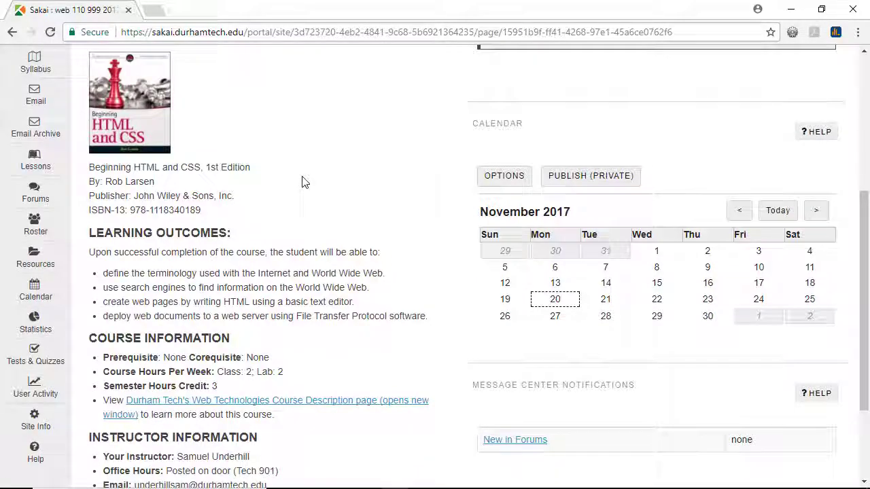
{"action": "scroll", "coordinate": [303, 182], "scroll_direction": "down", "scroll_amount": 2}
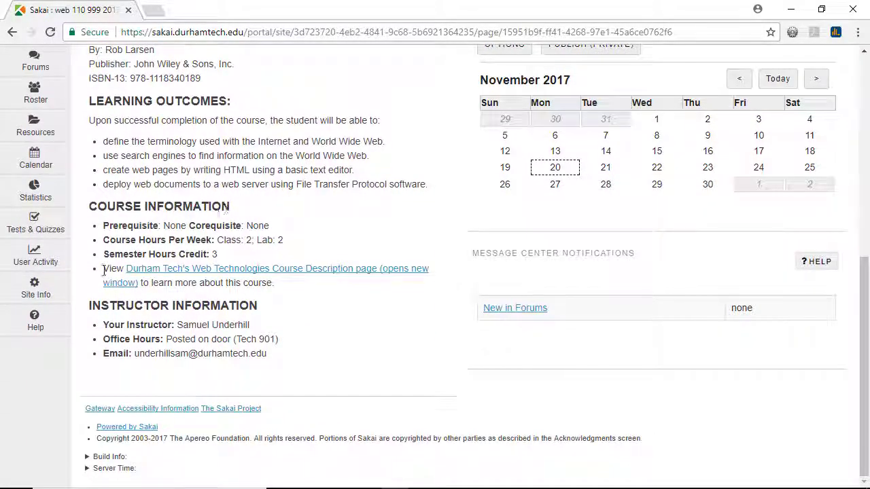
{"action": "left_click", "coordinate": [57, 293]}
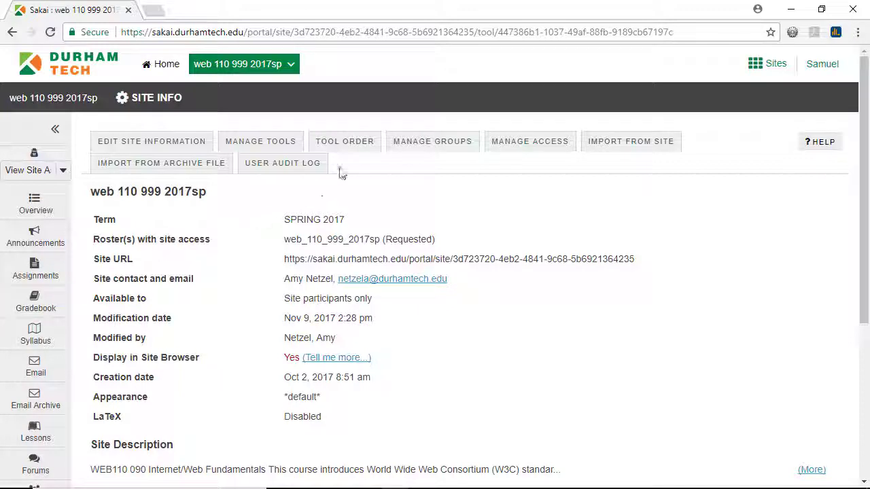
Step: Under Announcements, order the tools Syllabus, Lessons, Gradebook, Tests & Quizzes, Roster, then Email
{"action": "left_click", "coordinate": [344, 142]}
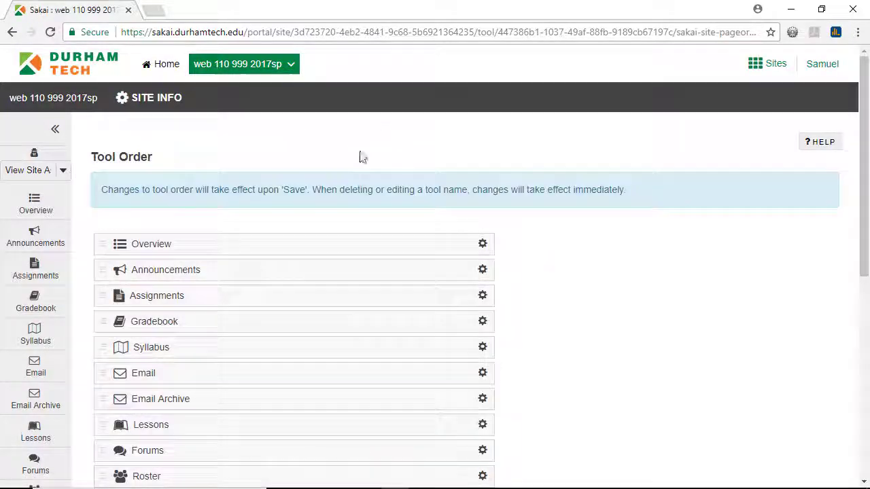
{"action": "left_click_drag", "start_coordinate": [863, 256], "coordinate": [864, 340]}
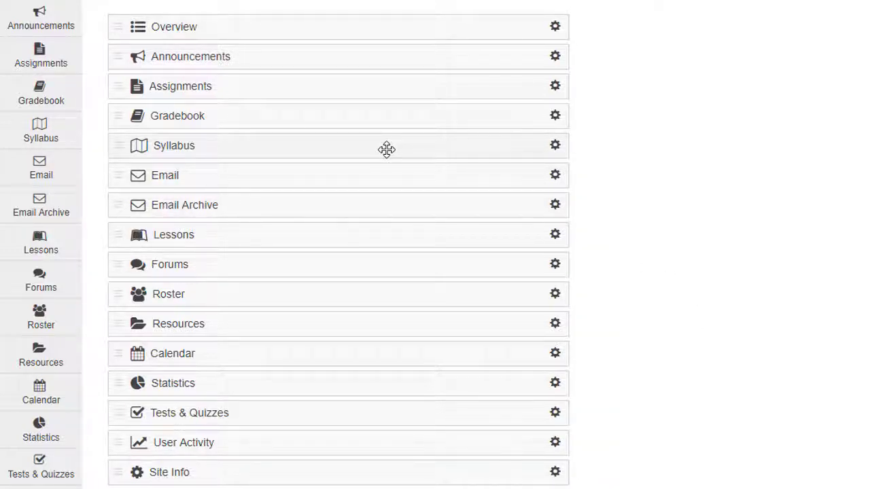
{"action": "left_click_drag", "start_coordinate": [386, 148], "coordinate": [379, 89]}
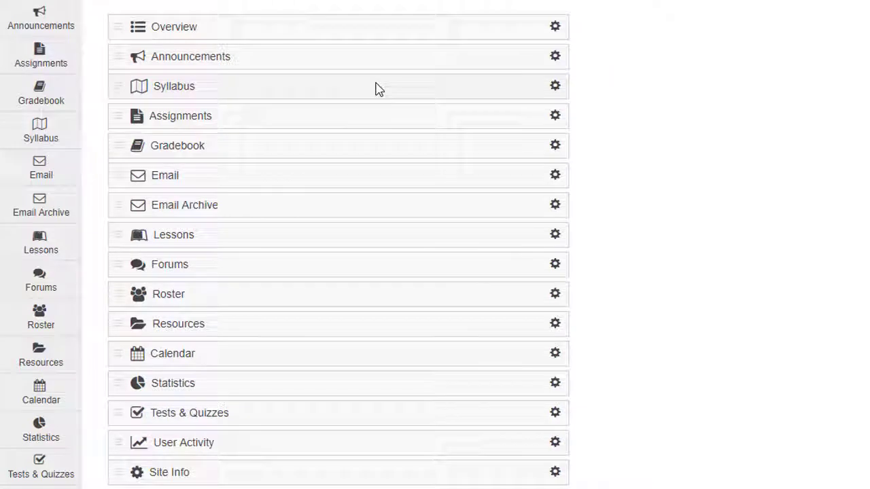
{"action": "left_click_drag", "start_coordinate": [346, 231], "coordinate": [334, 116]}
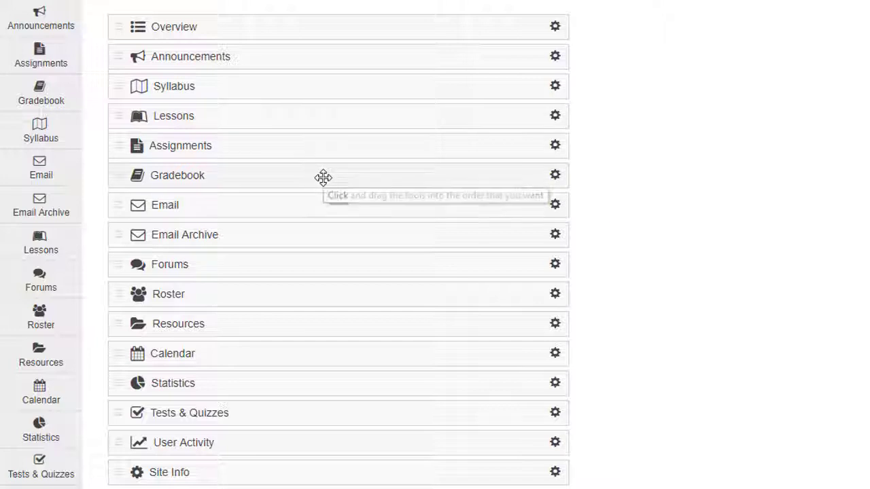
{"action": "left_click_drag", "start_coordinate": [322, 179], "coordinate": [324, 148]}
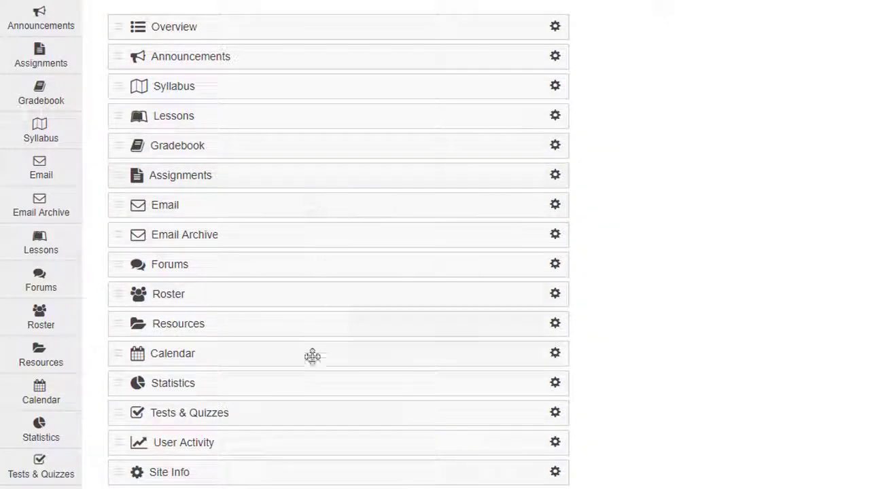
{"action": "left_click_drag", "start_coordinate": [316, 411], "coordinate": [287, 175]}
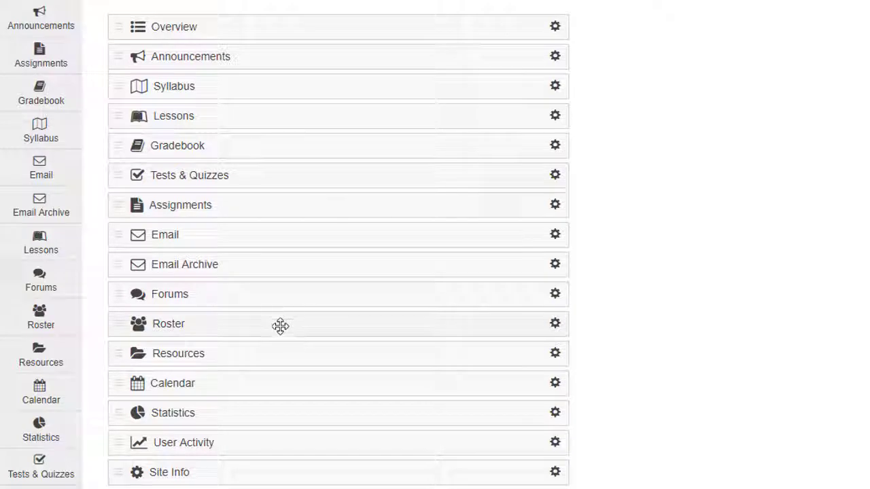
{"action": "left_click_drag", "start_coordinate": [278, 472], "coordinate": [265, 210]}
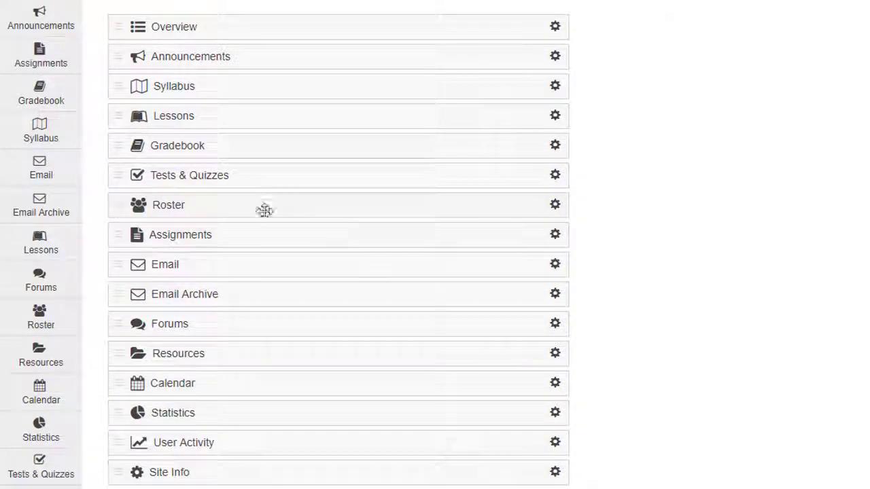
{"action": "left_click_drag", "start_coordinate": [249, 264], "coordinate": [249, 237]}
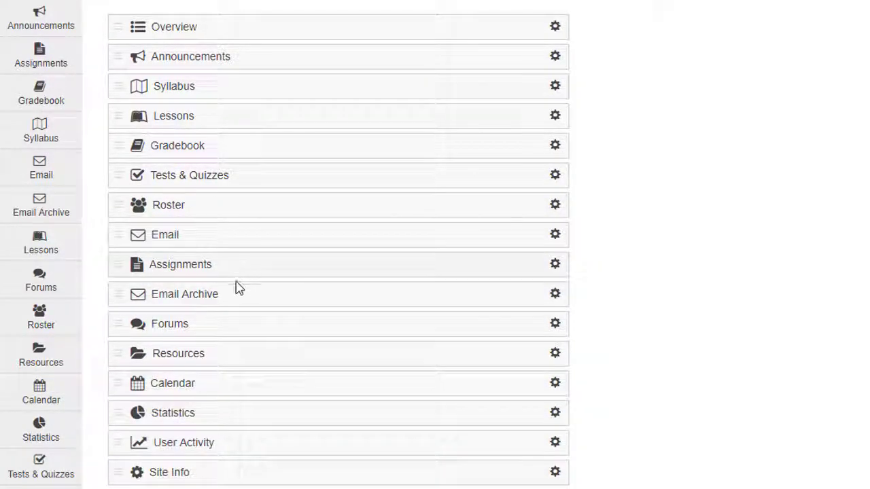
{"action": "left_click_drag", "start_coordinate": [235, 292], "coordinate": [239, 264]}
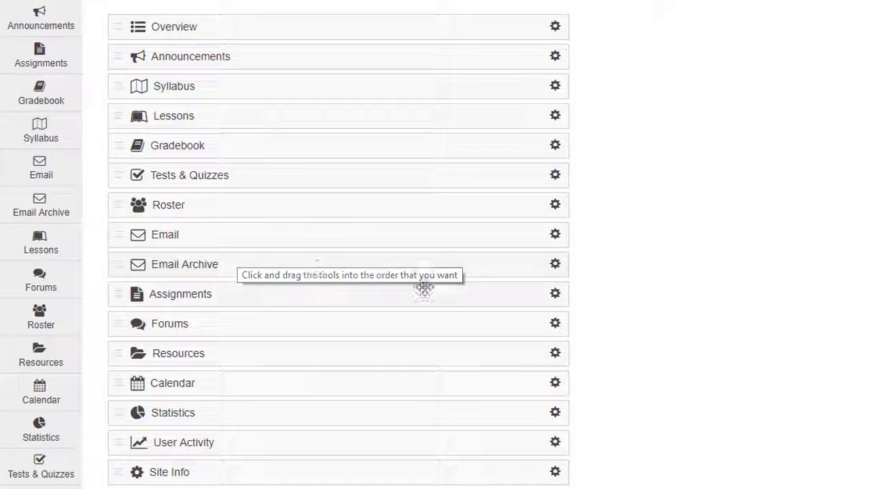
Step: Make Assignments, Forums, Resources and Calendar invisible to students
{"action": "left_click", "coordinate": [555, 294]}
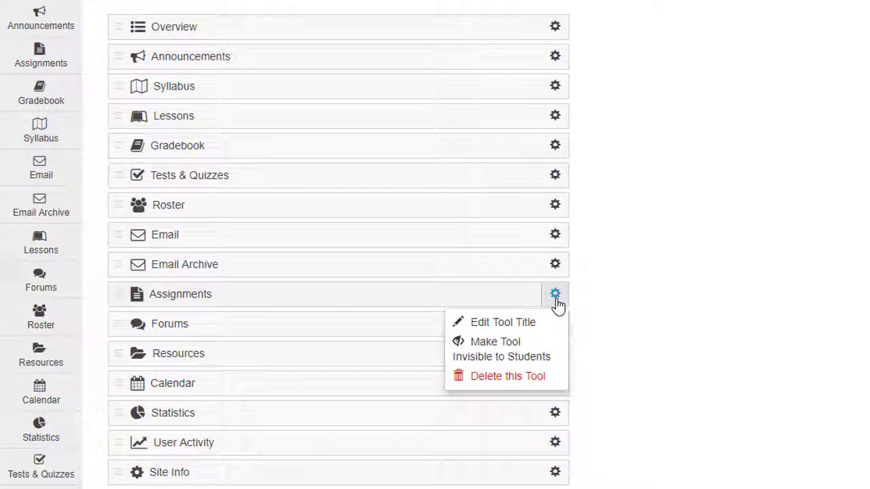
{"action": "left_click", "coordinate": [513, 358]}
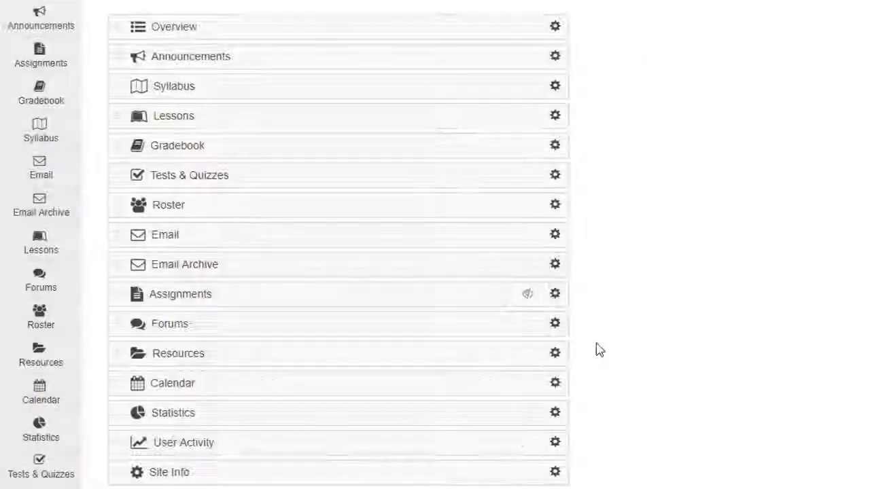
{"action": "left_click", "coordinate": [554, 324]}
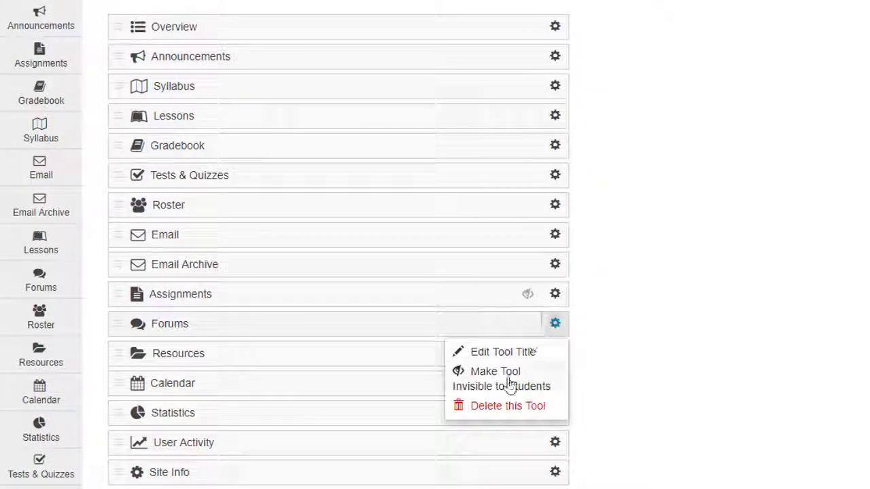
{"action": "left_click", "coordinate": [510, 385]}
{"action": "left_click", "coordinate": [555, 354]}
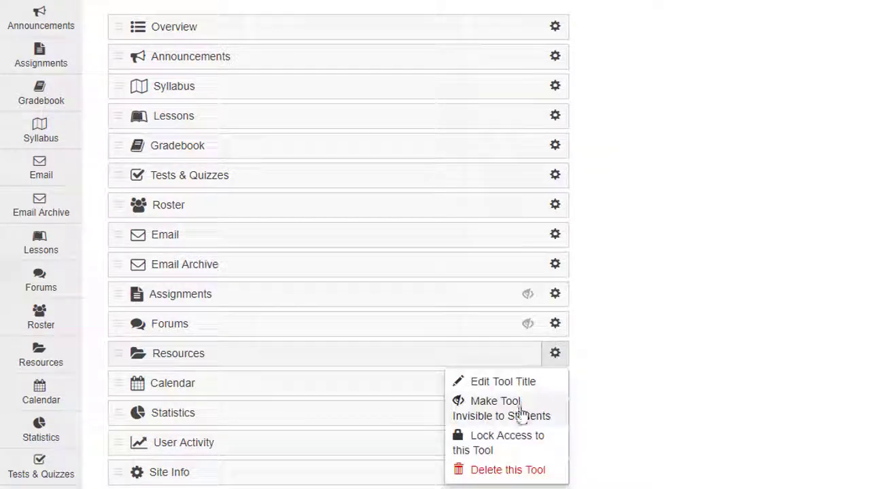
{"action": "left_click", "coordinate": [520, 414]}
{"action": "left_click", "coordinate": [555, 383]}
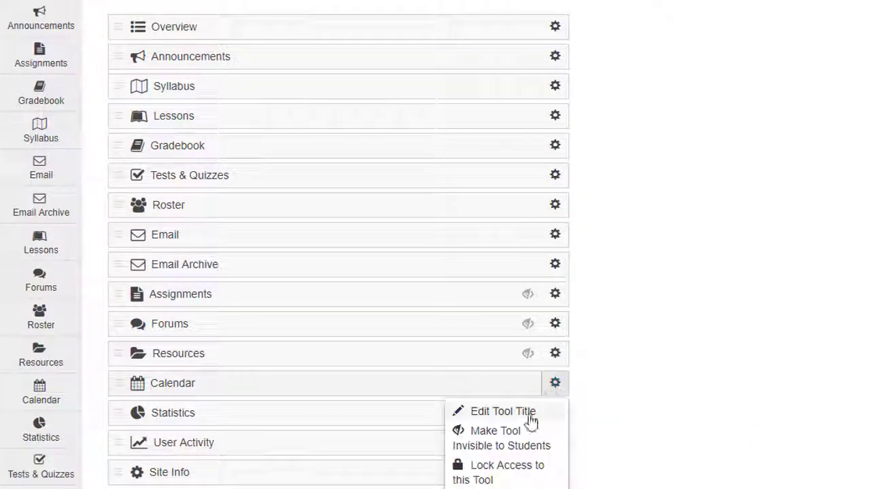
{"action": "left_click", "coordinate": [509, 438]}
Step: Make Statistics, User Activity and Site Info invisible to students and save the tool order
{"action": "left_click", "coordinate": [551, 413]}
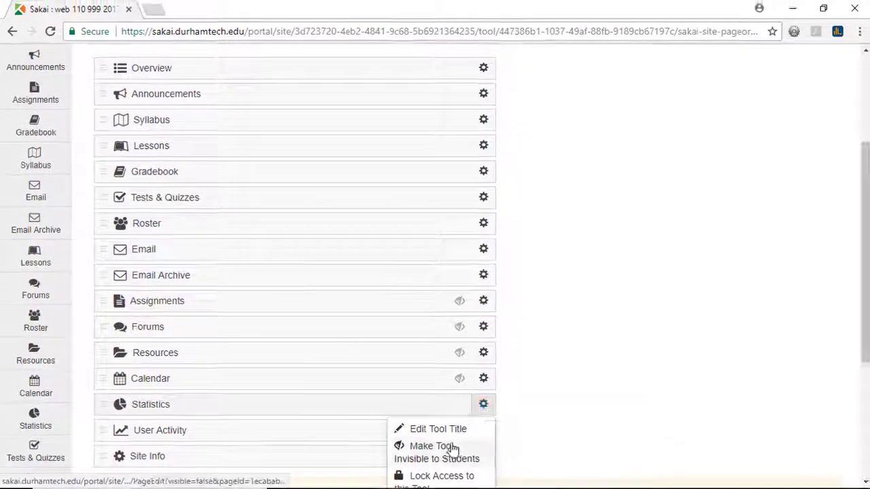
{"action": "left_click", "coordinate": [516, 458]}
{"action": "left_click", "coordinate": [483, 431]}
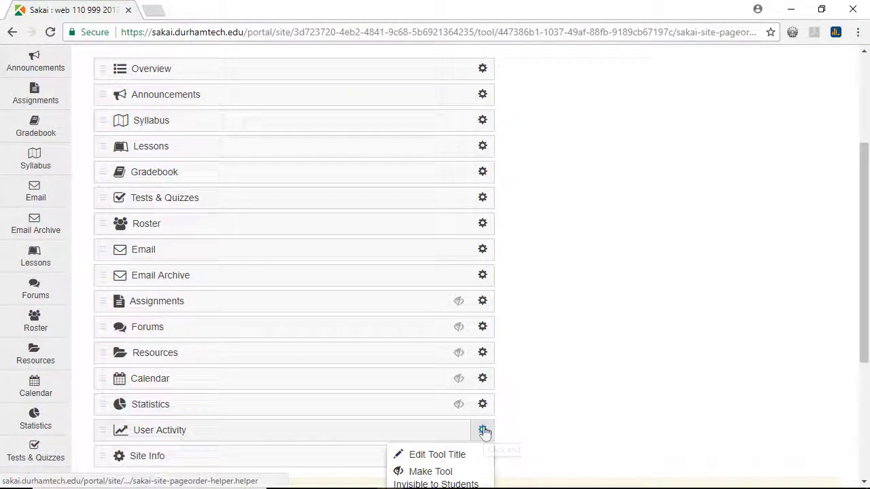
{"action": "left_click", "coordinate": [454, 483]}
{"action": "scroll", "coordinate": [524, 421], "scroll_direction": "down", "scroll_amount": 2}
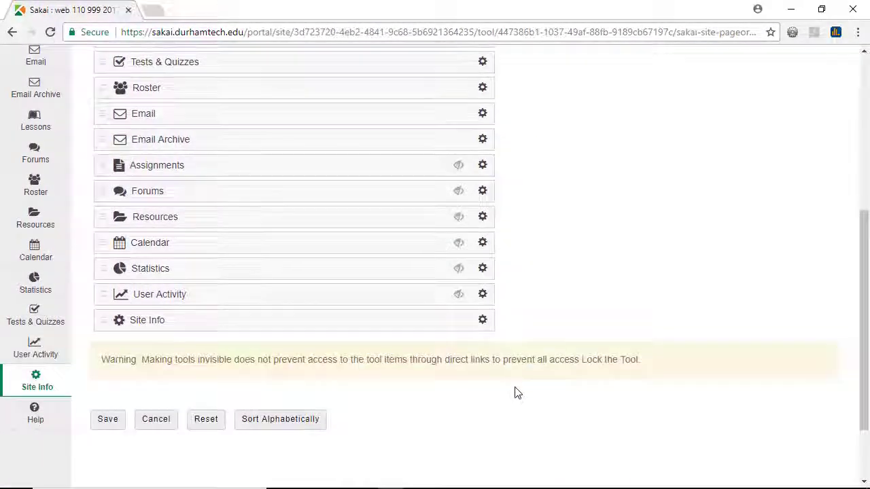
{"action": "left_click", "coordinate": [484, 321]}
{"action": "left_click", "coordinate": [448, 370]}
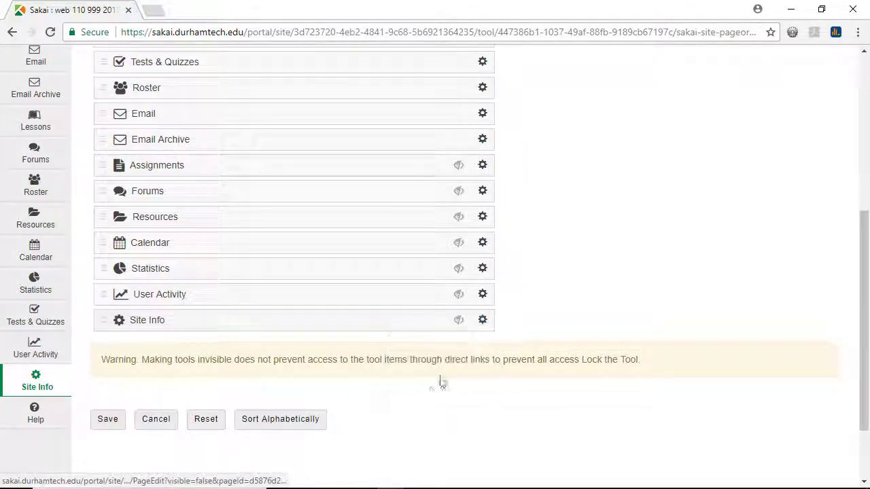
{"action": "left_click", "coordinate": [107, 419]}
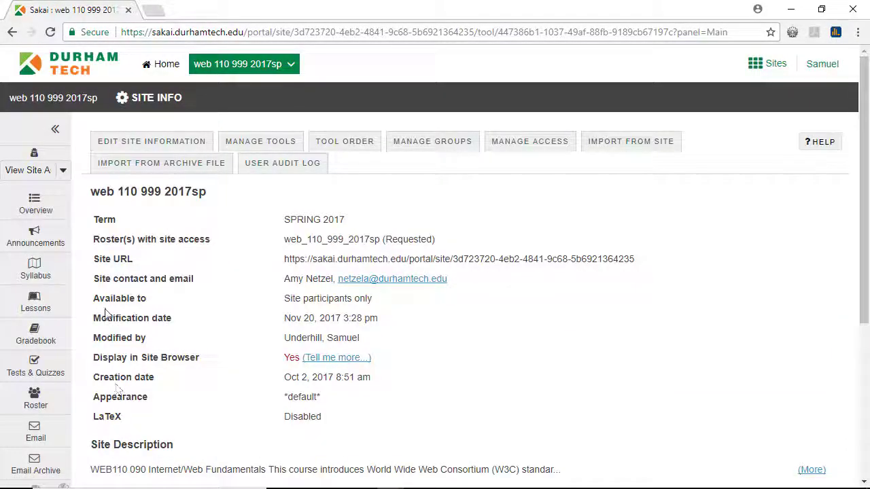
Step: Review the reordered tool menu with hidden tools greyed out on the Overview page
{"action": "left_click", "coordinate": [63, 213]}
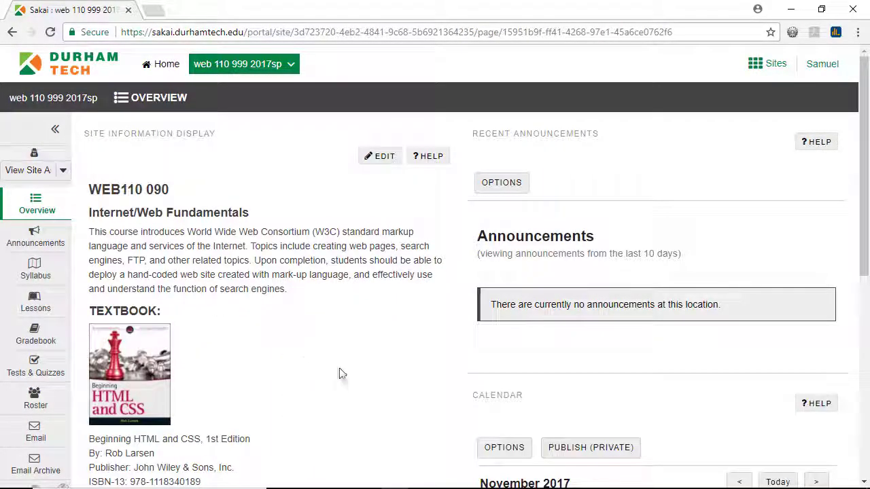
{"action": "scroll", "coordinate": [341, 374], "scroll_direction": "down", "scroll_amount": 4}
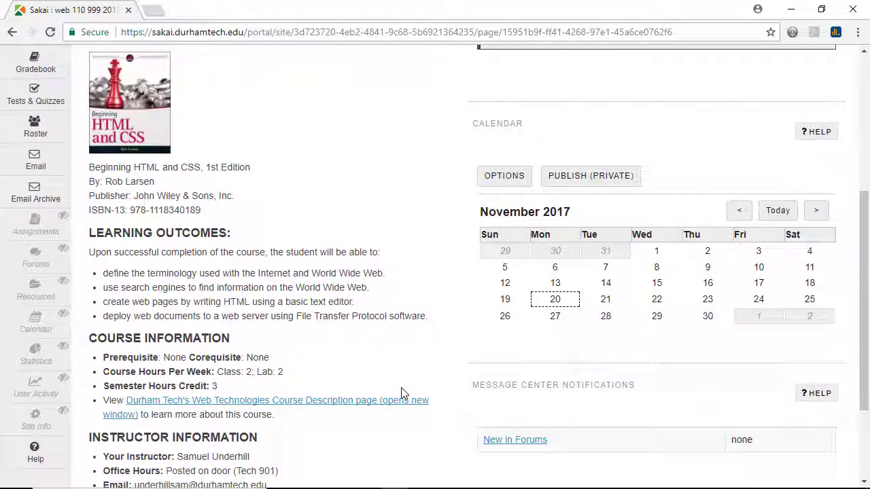
{"action": "scroll", "coordinate": [401, 393], "scroll_direction": "up", "scroll_amount": 3}
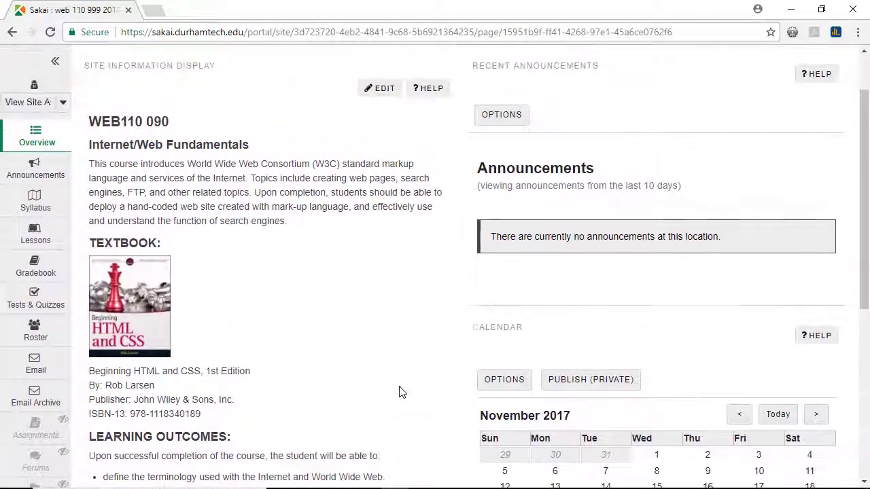
{"action": "scroll", "coordinate": [400, 393], "scroll_direction": "up", "scroll_amount": 1}
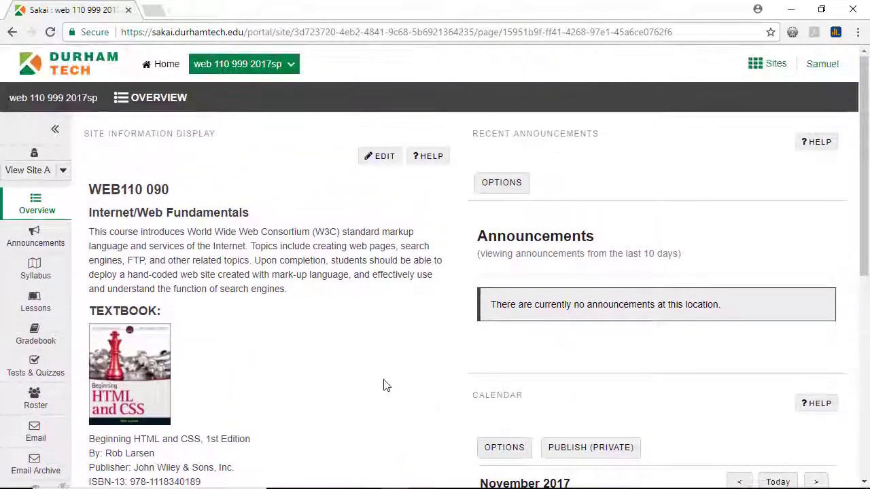
{"action": "left_click", "coordinate": [64, 175]}
{"action": "left_click", "coordinate": [51, 208]}
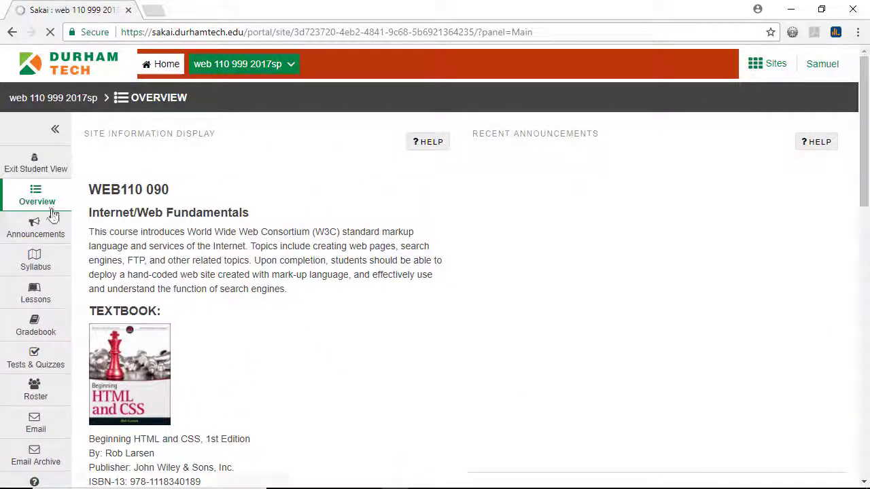
{"action": "scroll", "coordinate": [378, 330], "scroll_direction": "down", "scroll_amount": 1}
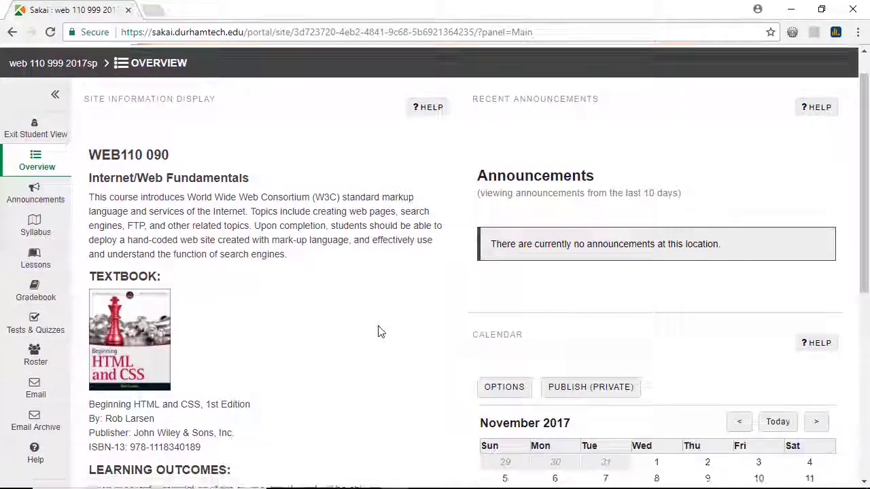
{"action": "scroll", "coordinate": [378, 331], "scroll_direction": "down", "scroll_amount": 2}
{"action": "scroll", "coordinate": [379, 331], "scroll_direction": "up", "scroll_amount": 2}
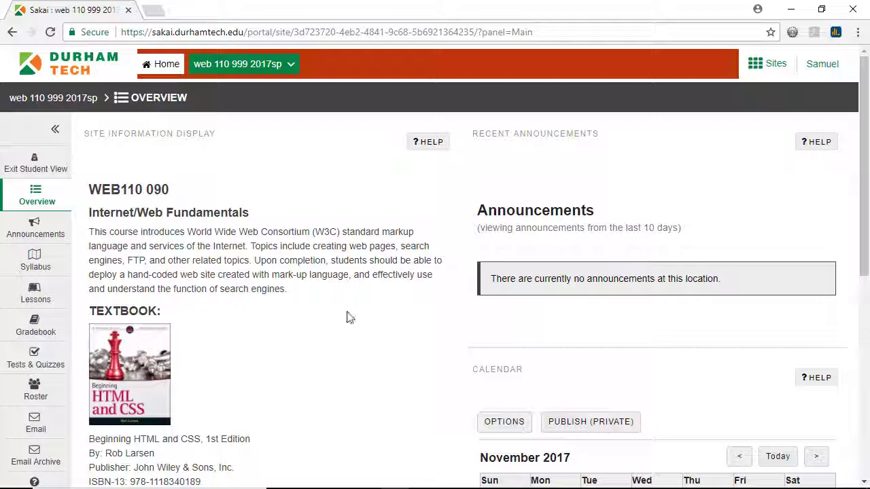
{"action": "left_click", "coordinate": [55, 169]}
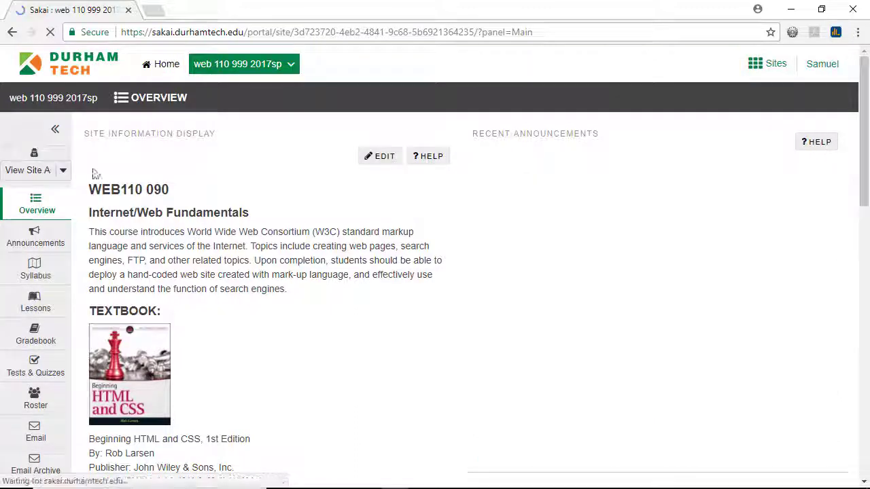